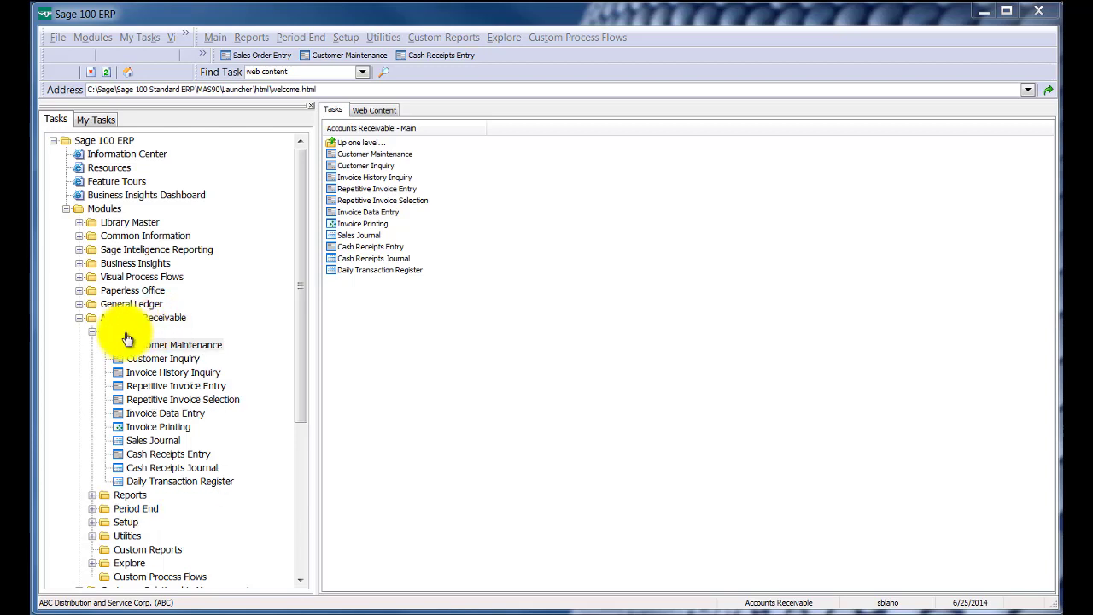
Open the American Business Futures record in Accounts Receivable Customer Maintenance and dismiss its invoicing policy memo.
double_click(158, 353)
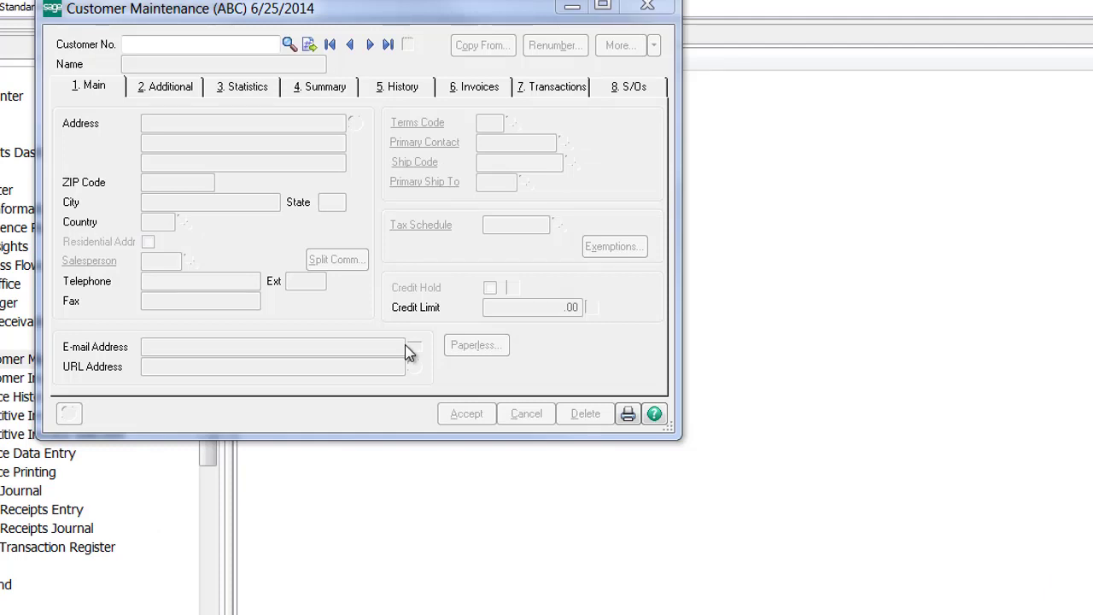
left_click(289, 45)
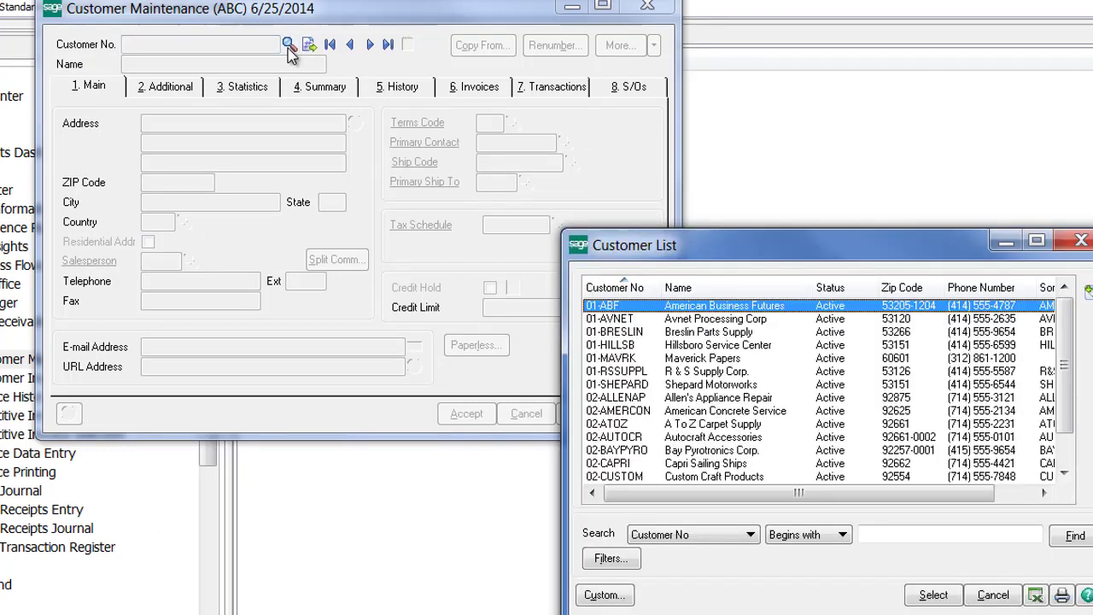
double_click(728, 309)
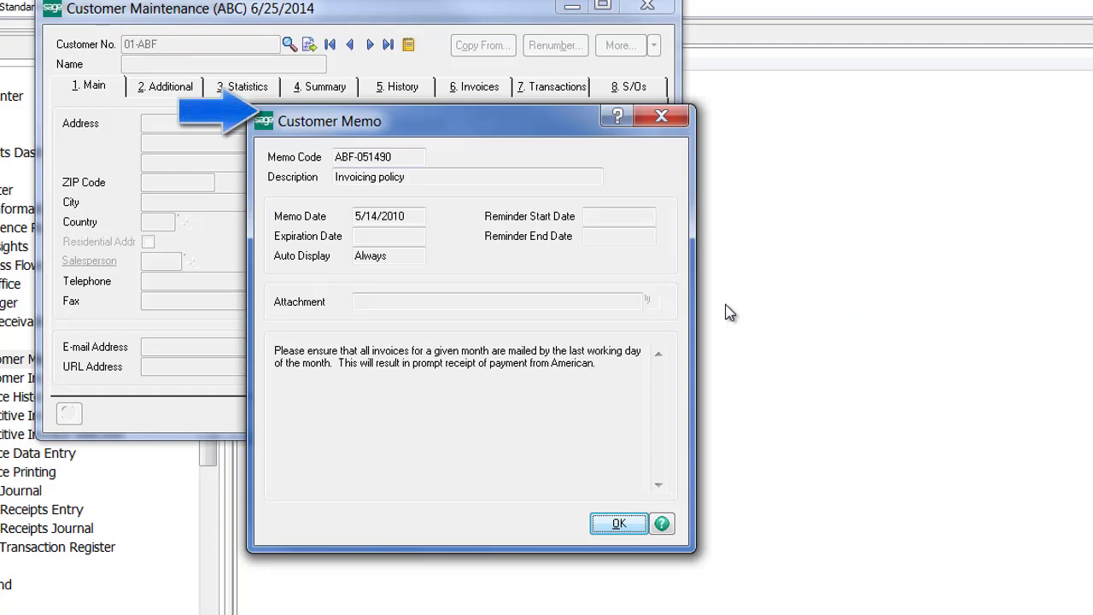
left_click(635, 524)
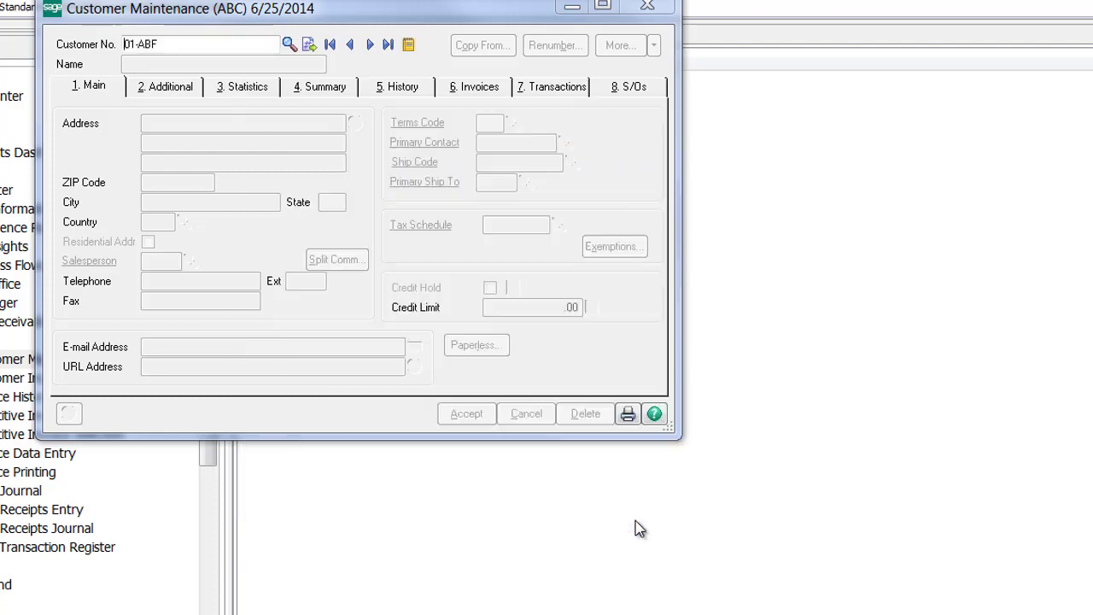
Create a new memo for the customer with code SHIP and description "Shipping Instructions".
left_click(408, 46)
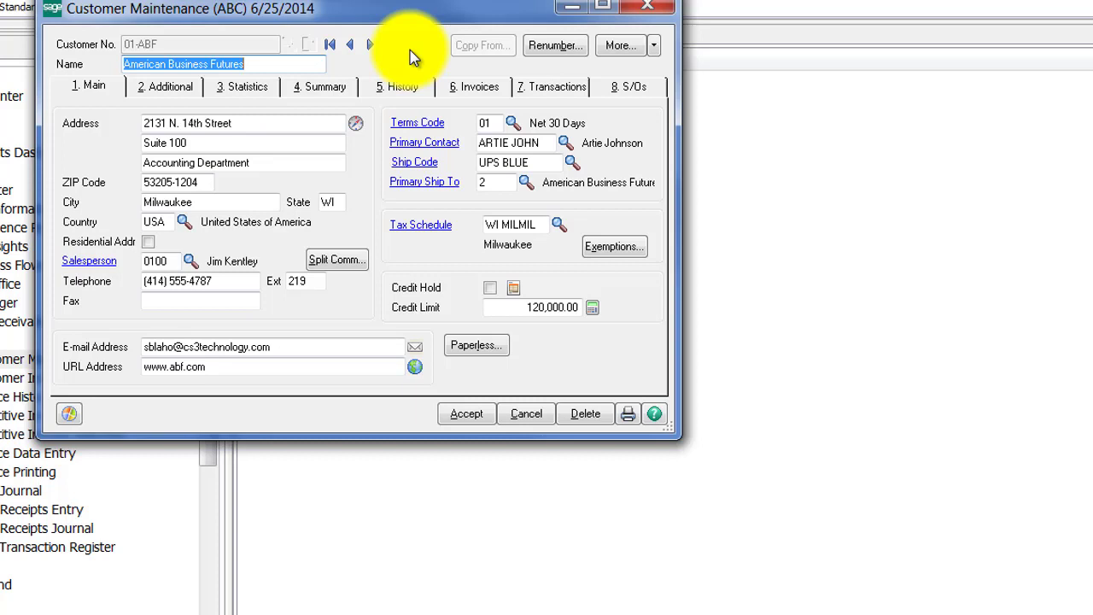
left_click(409, 47)
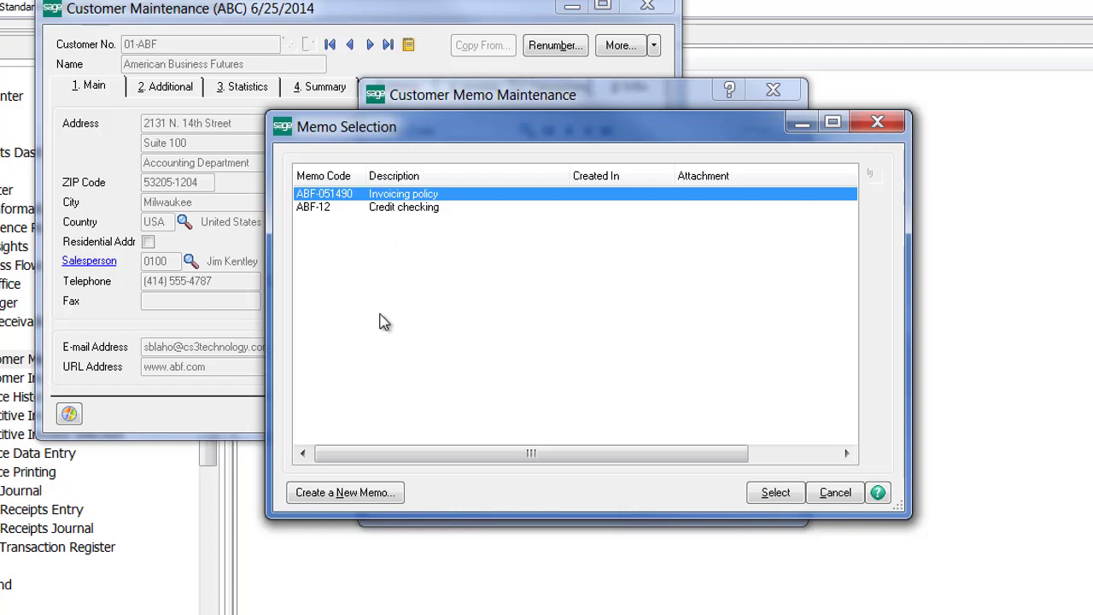
left_click(361, 501)
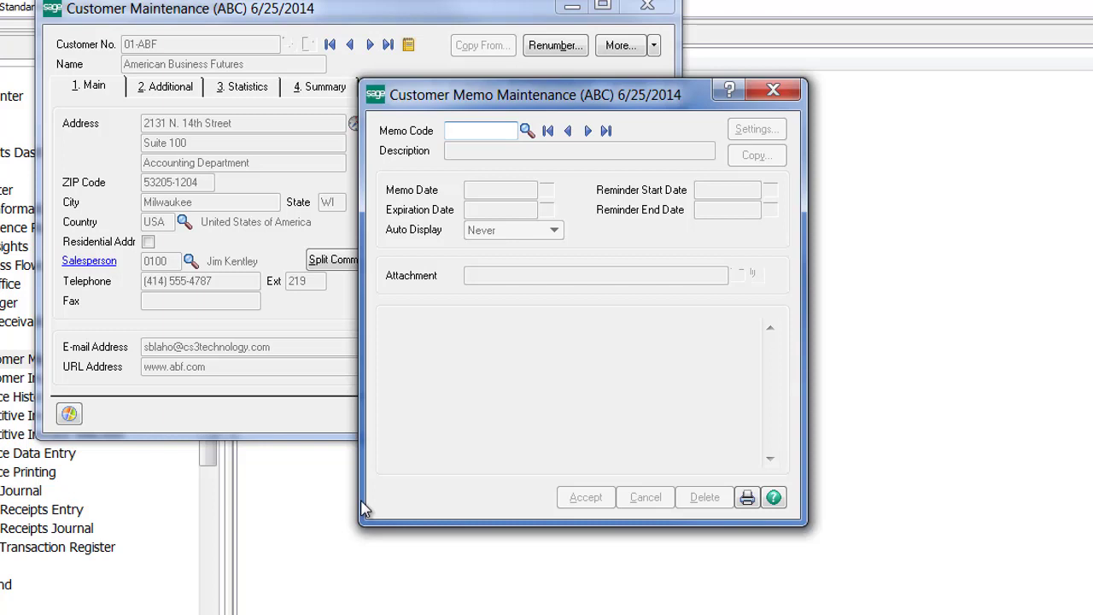
type("SHIP")
key("Tab")
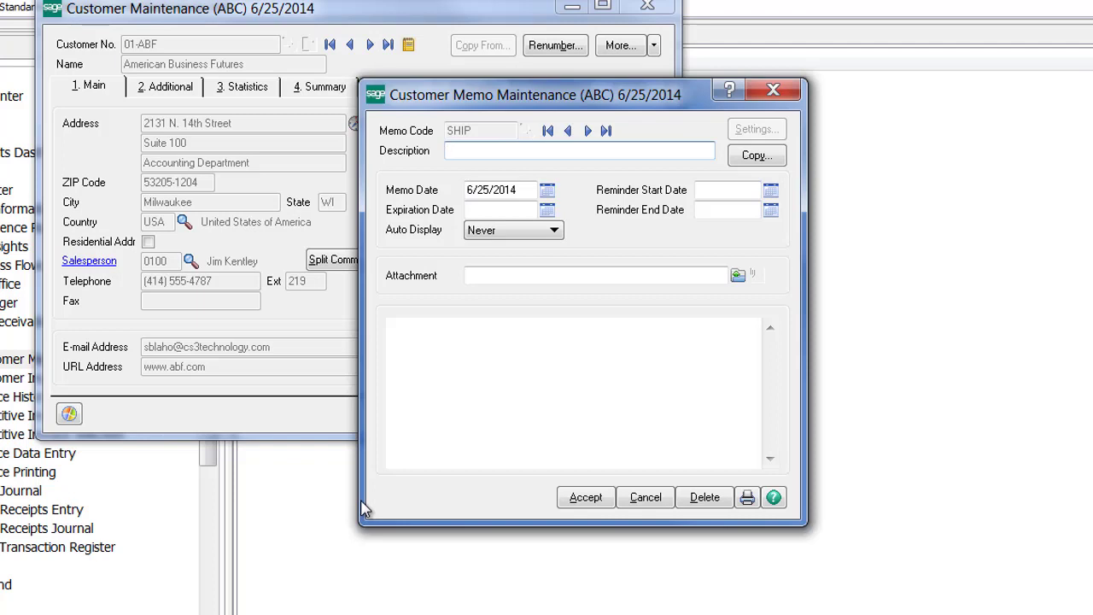
type("Shipping Instructions")
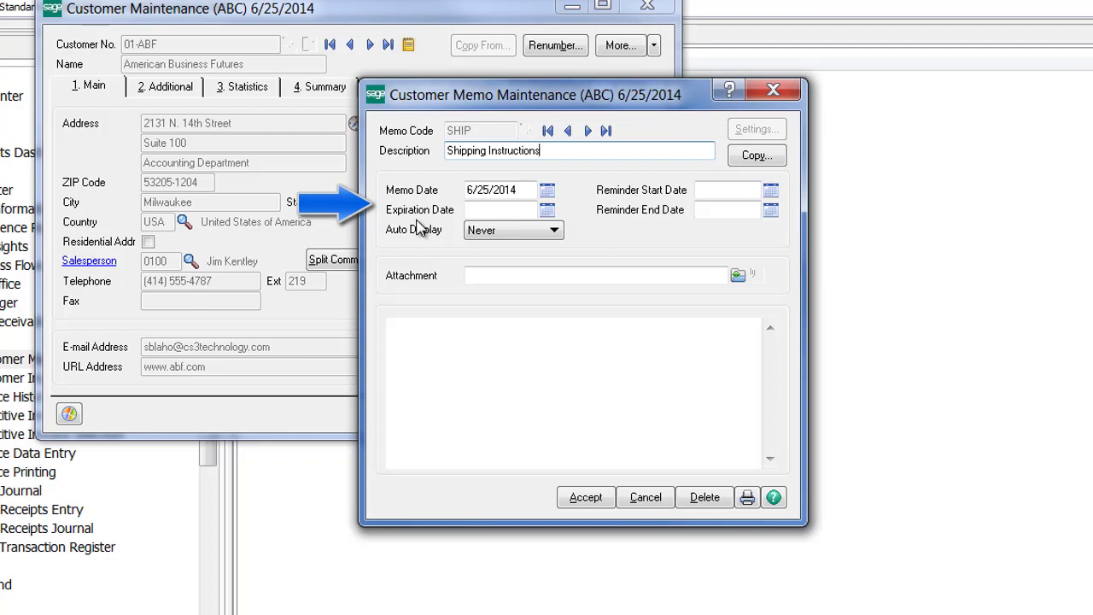
Set the memo's Auto Display to Always and enter the memo text "Please ship all blue material via Fed-x".
left_click(555, 233)
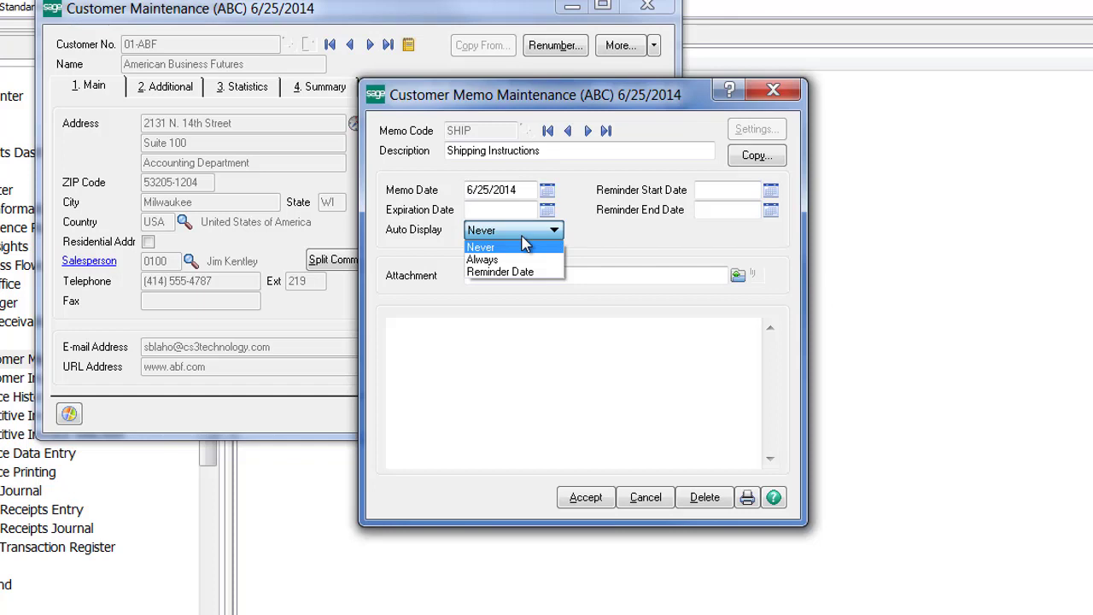
left_click(517, 259)
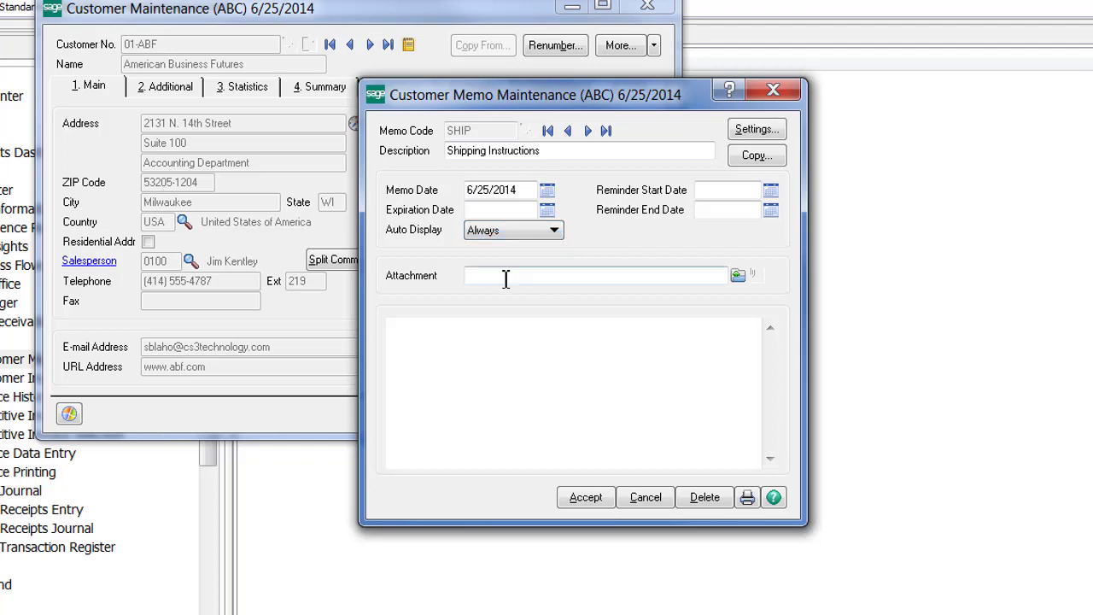
left_click(453, 336)
left_click(453, 338)
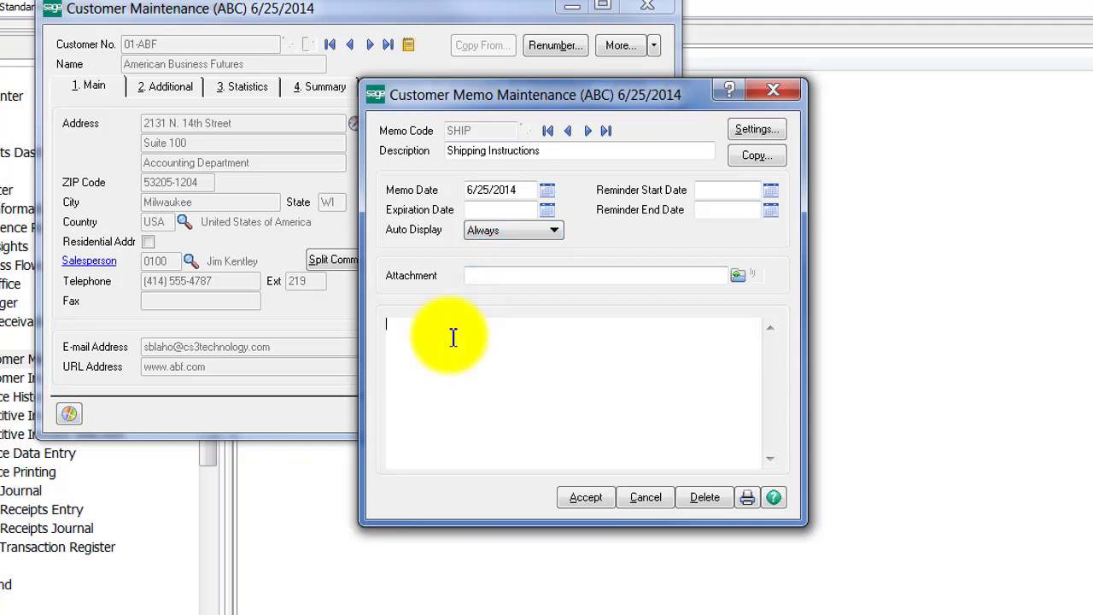
type("Please sh")
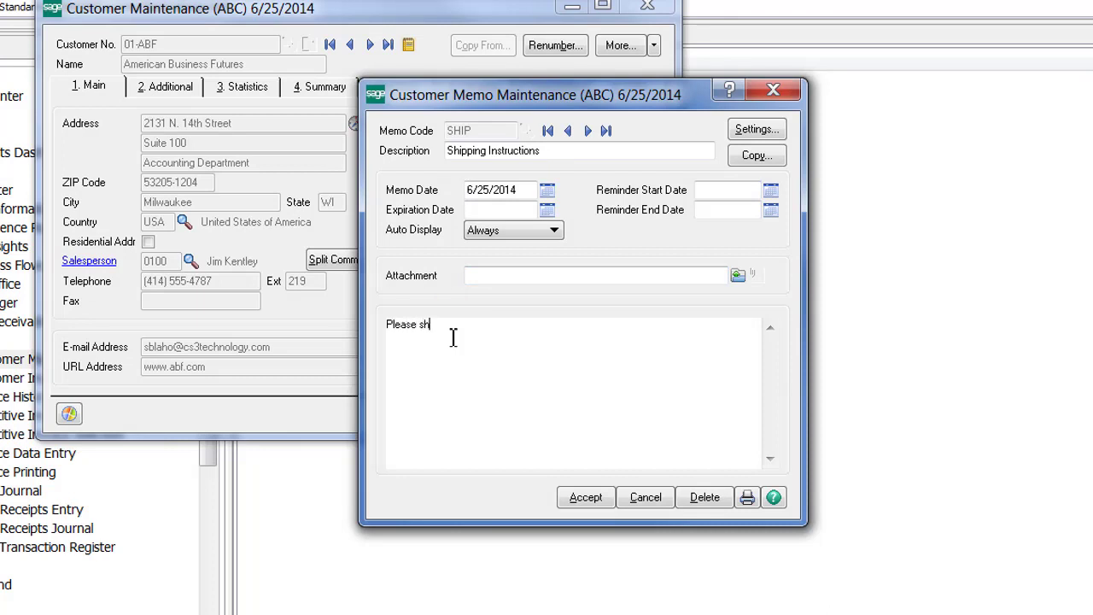
type("ip all blue material via F")
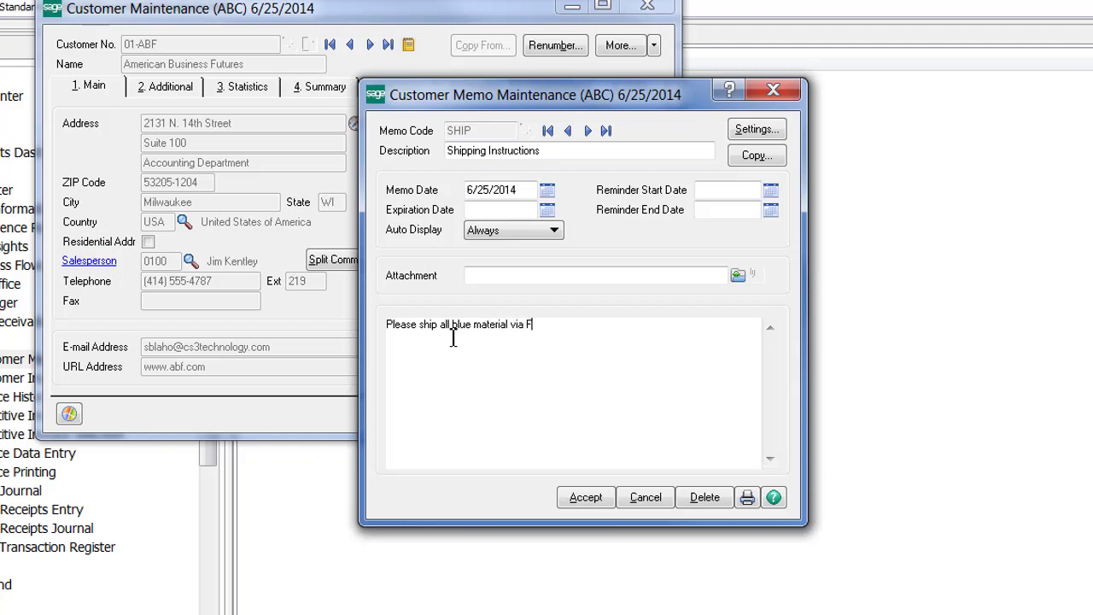
type("ed-x")
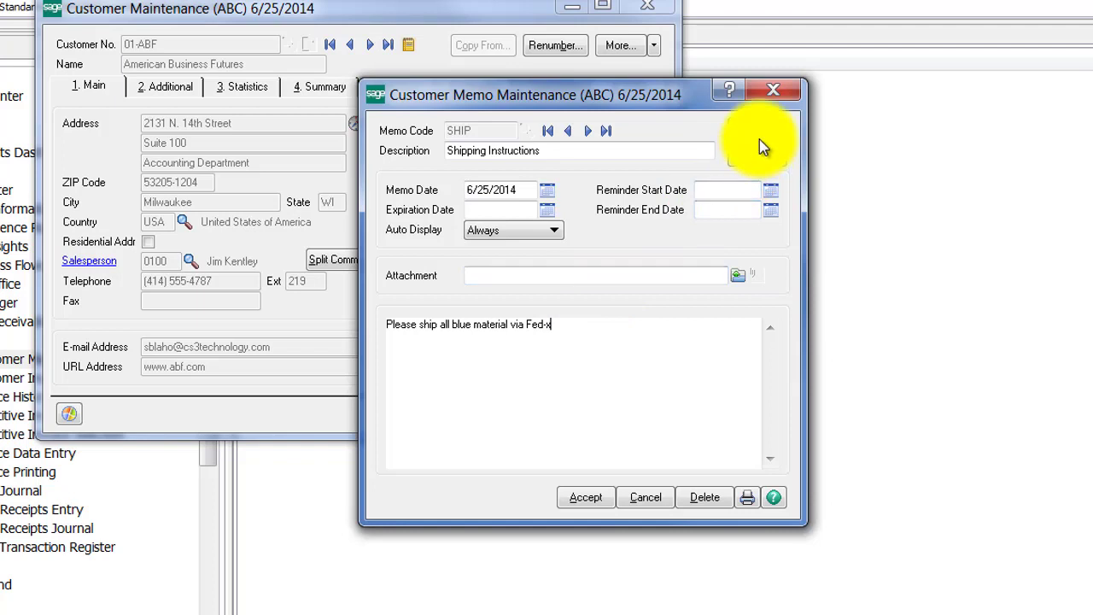
Save the memo changes and override its auto display settings to include AR Invoice Data Entry and Sales Order Entry.
key("Escape")
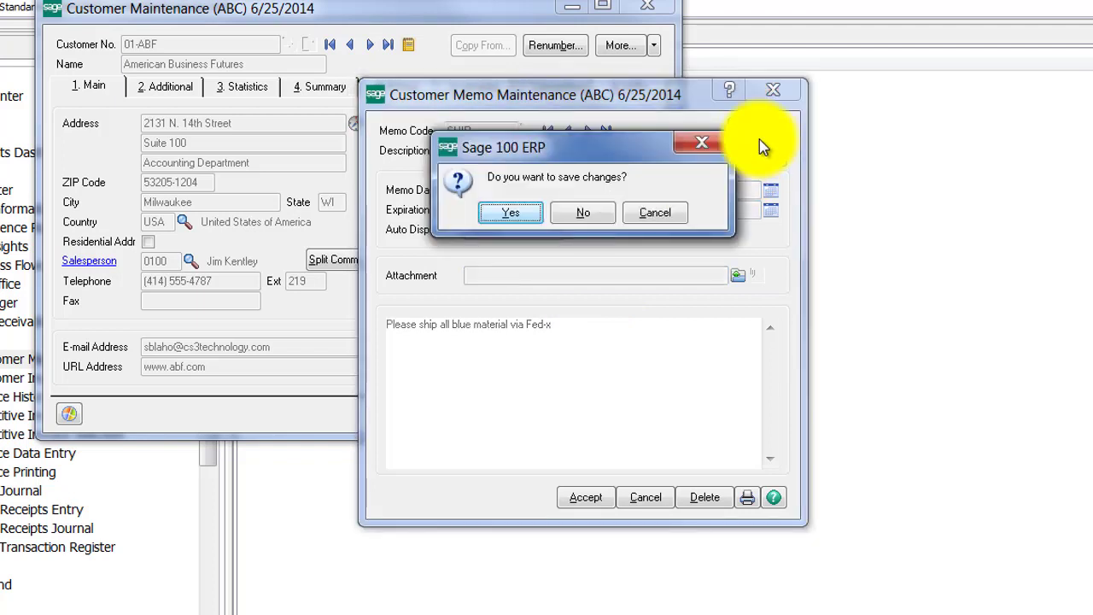
left_click(535, 214)
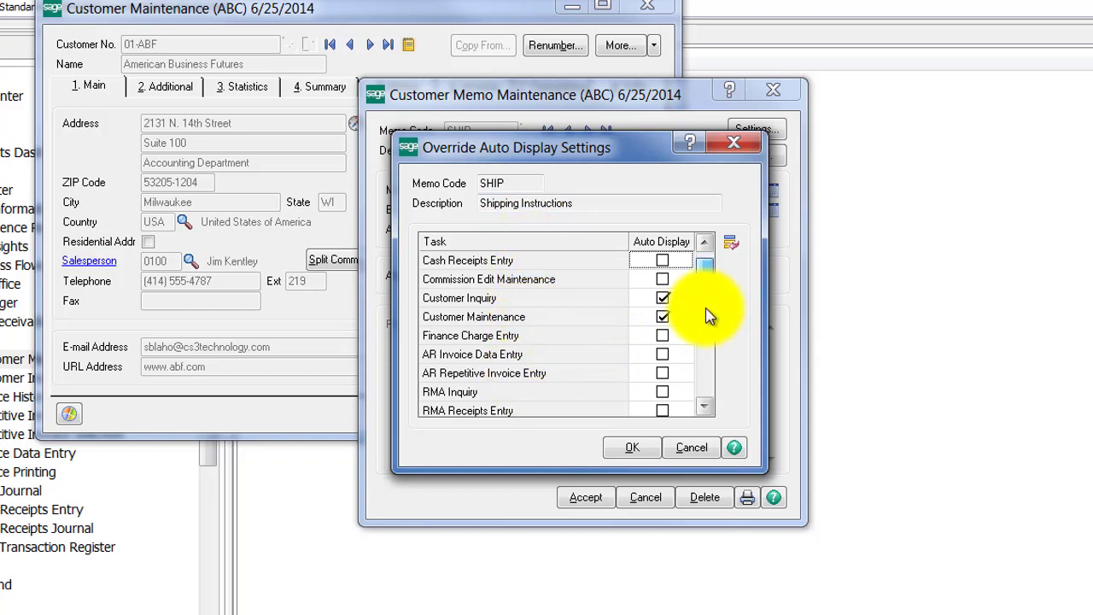
scroll(706, 324, "down", 1)
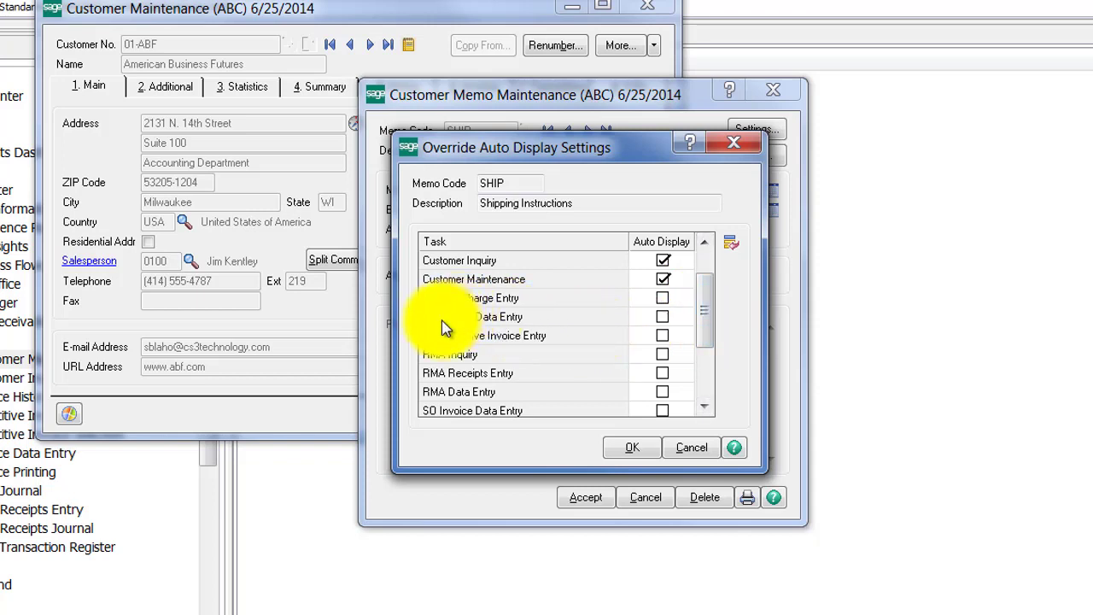
left_click(664, 319)
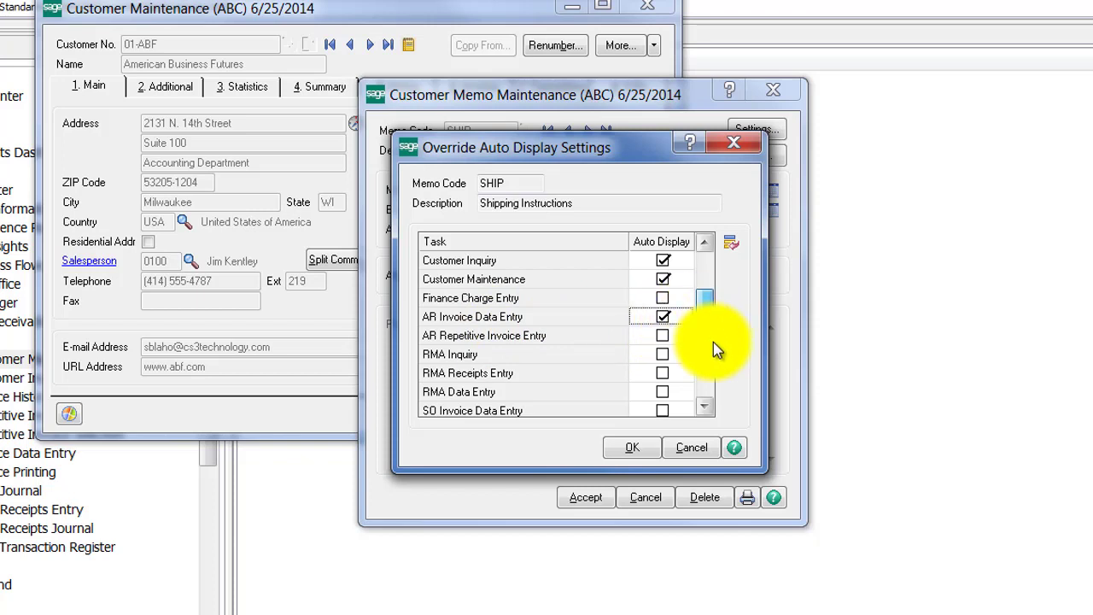
scroll(713, 342, "down", 2)
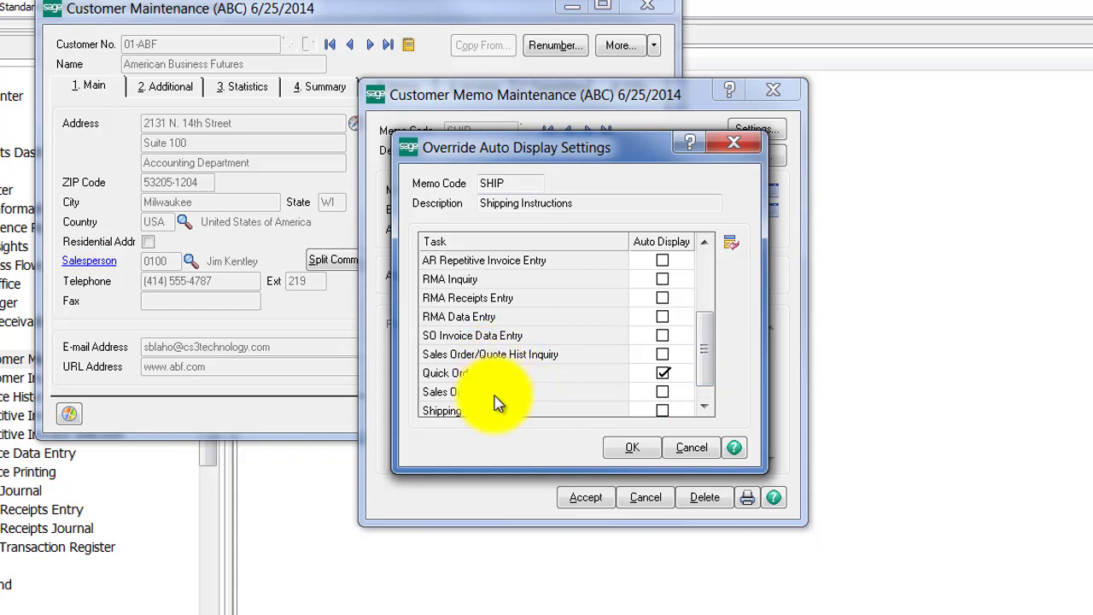
left_click(673, 395)
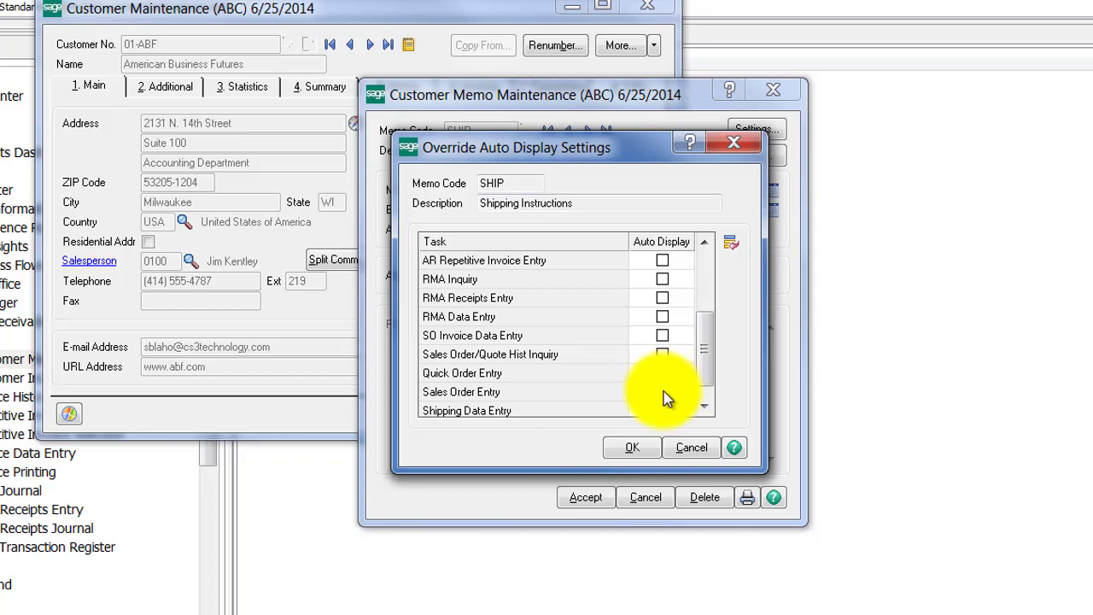
left_click(637, 449)
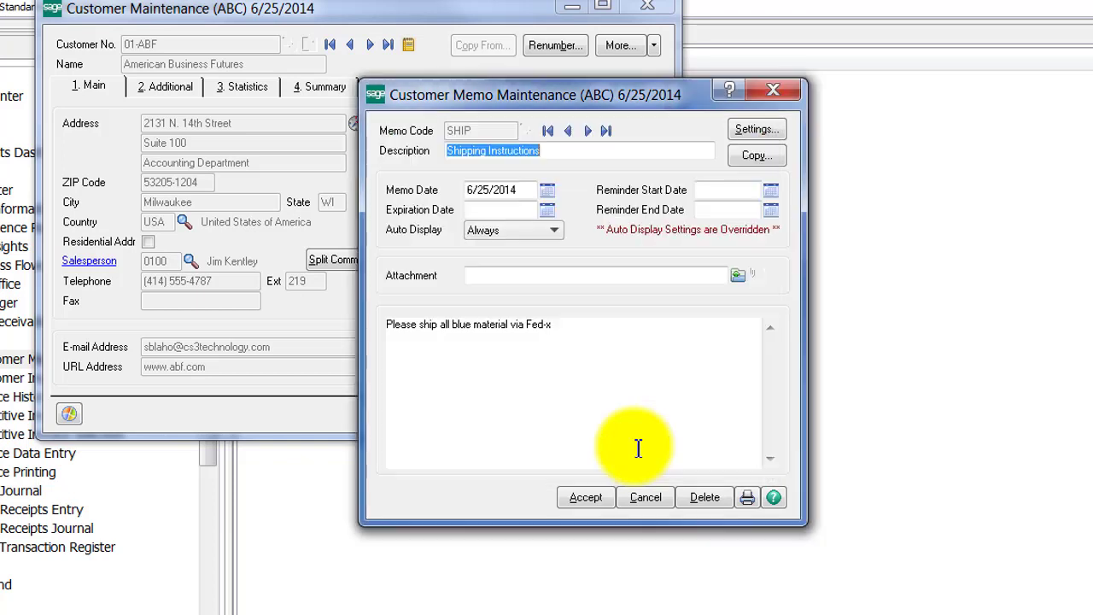
Accept the shipping memo and close both the memo window and Customer Maintenance.
left_click(600, 500)
key("Escape")
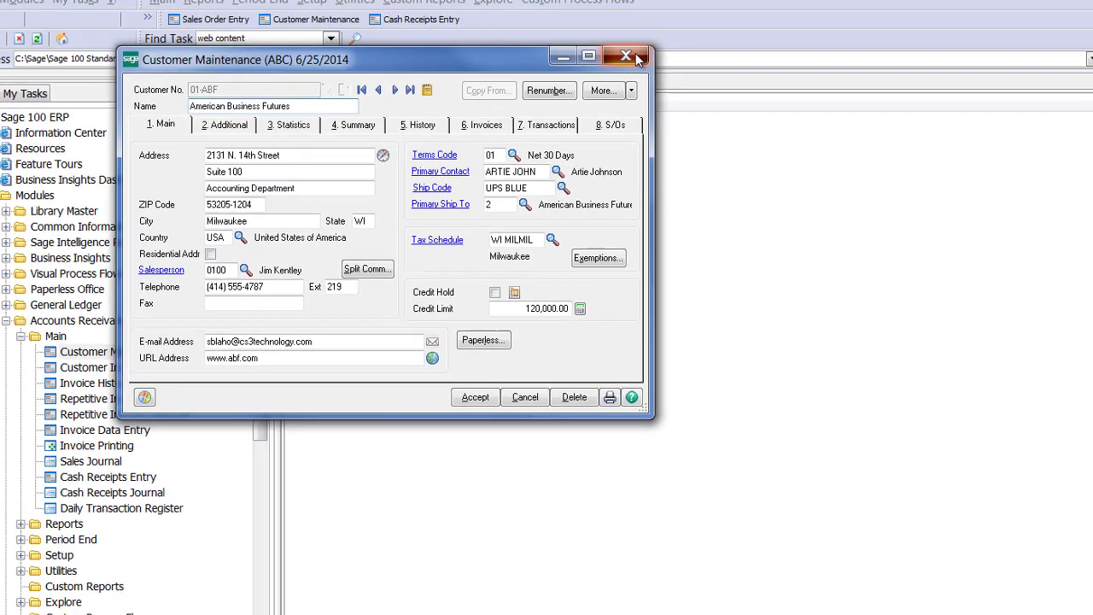
left_click(664, 8)
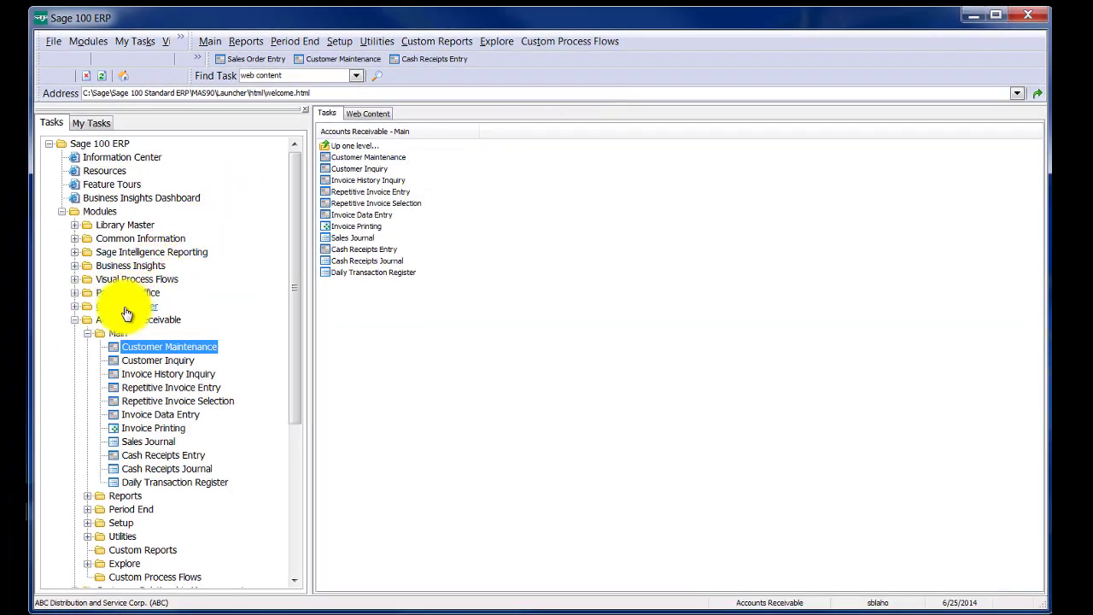
Start an A/R invoice with the next available invoice number and select American Business Futures as its customer.
left_click(135, 419)
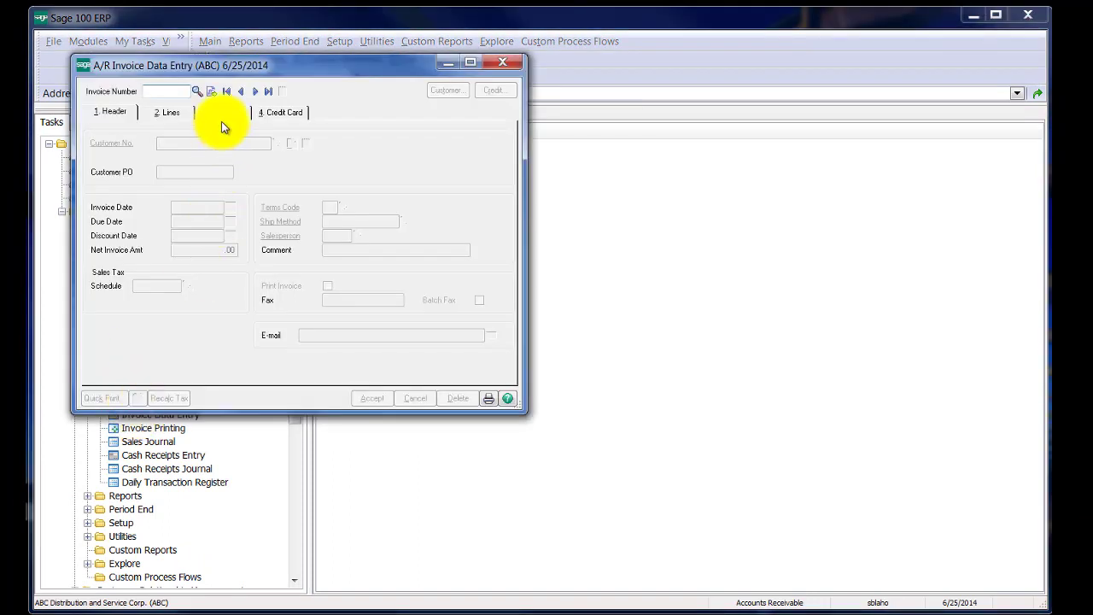
left_click(212, 92)
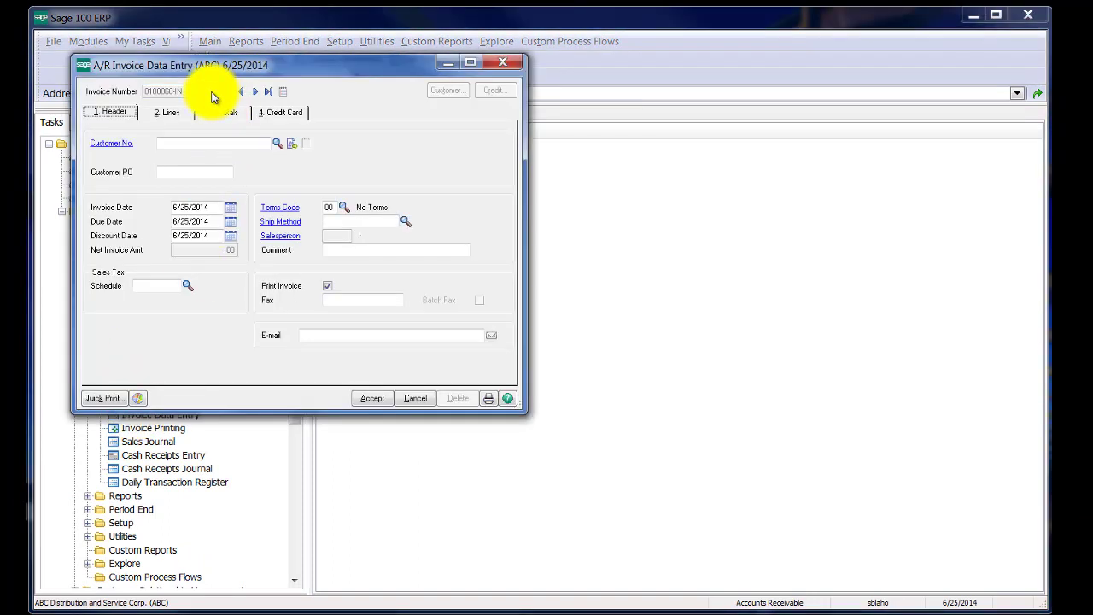
left_click(282, 141)
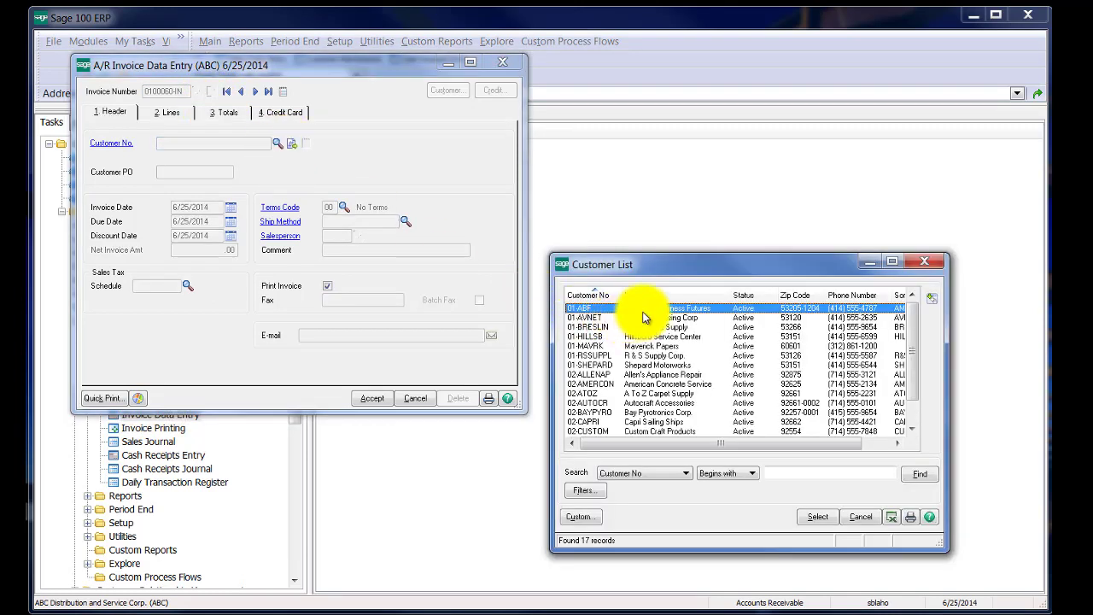
double_click(643, 310)
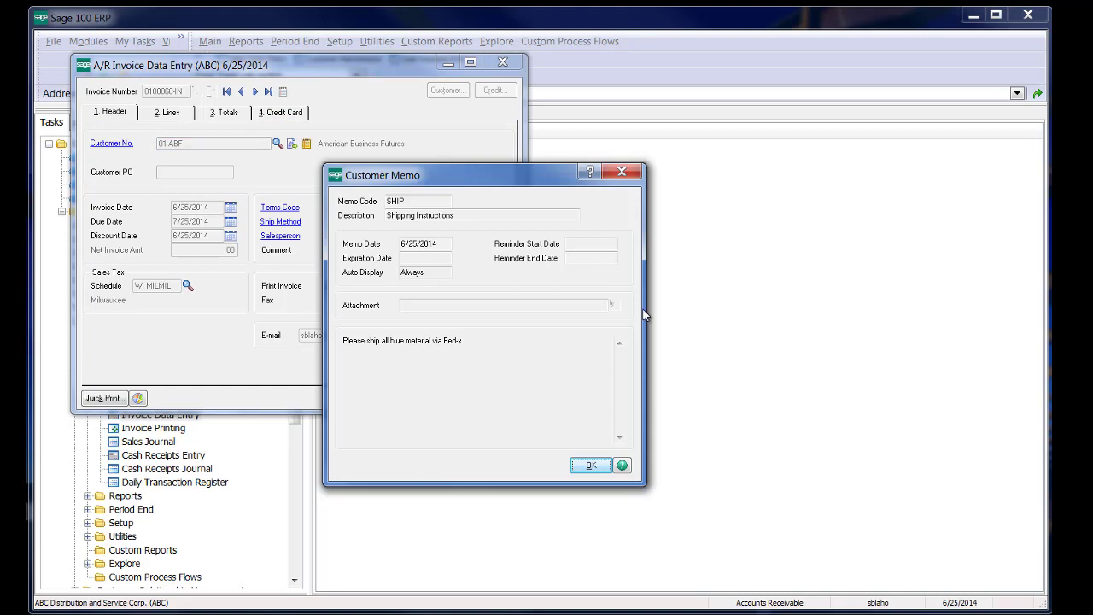